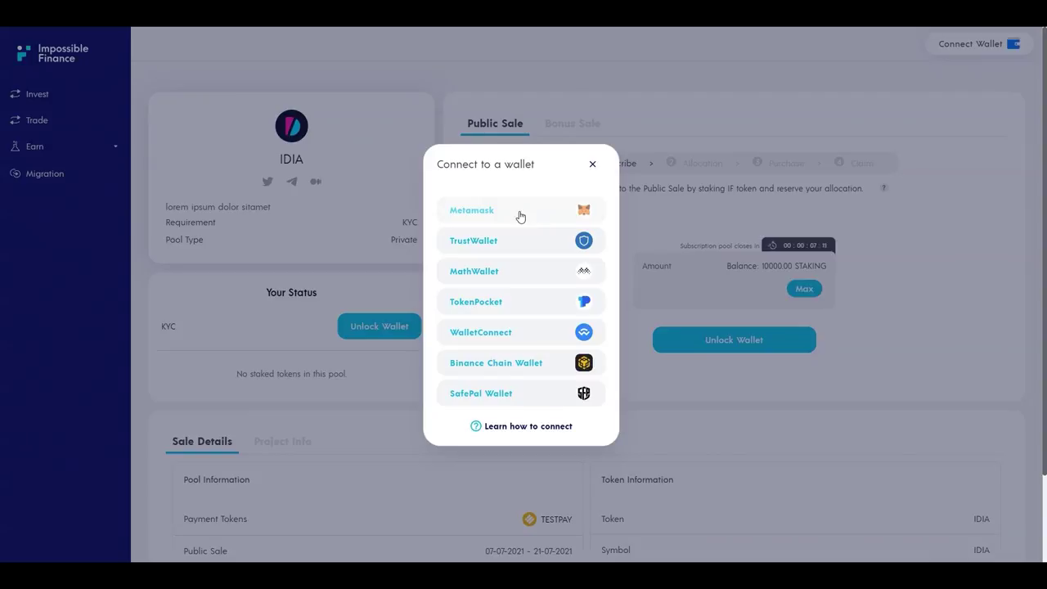
Step: Connect the MetaMask account BSC Testnet to the Impossible Finance site
left_click(895, 331)
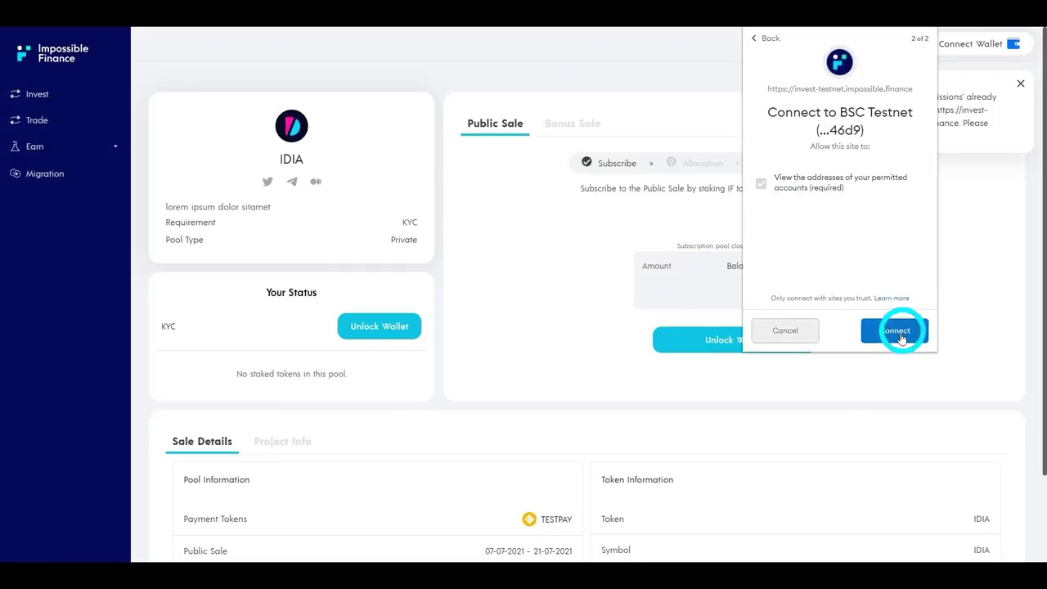
left_click(894, 331)
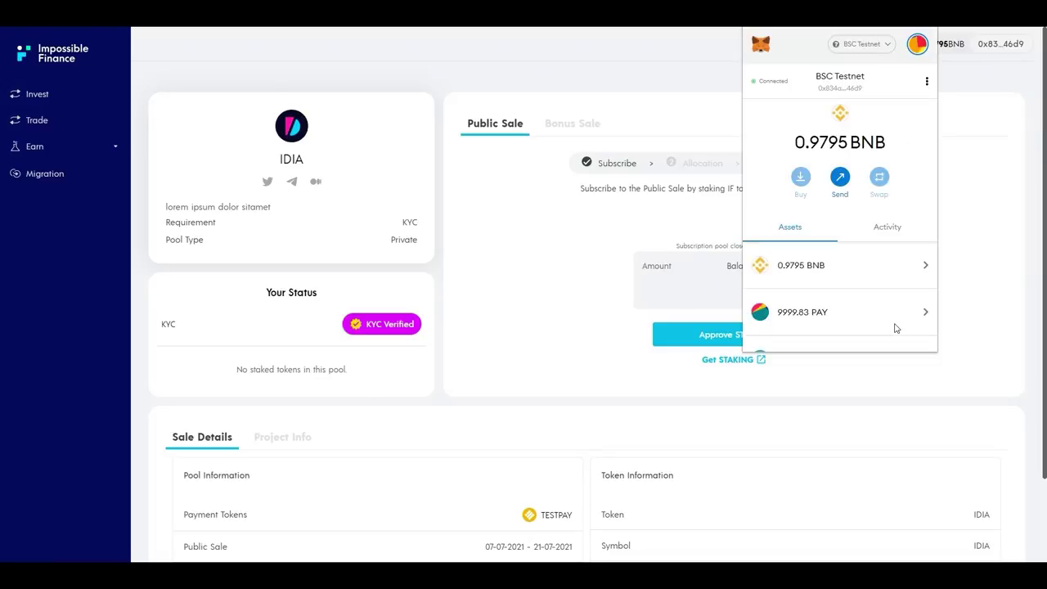
left_click(960, 186)
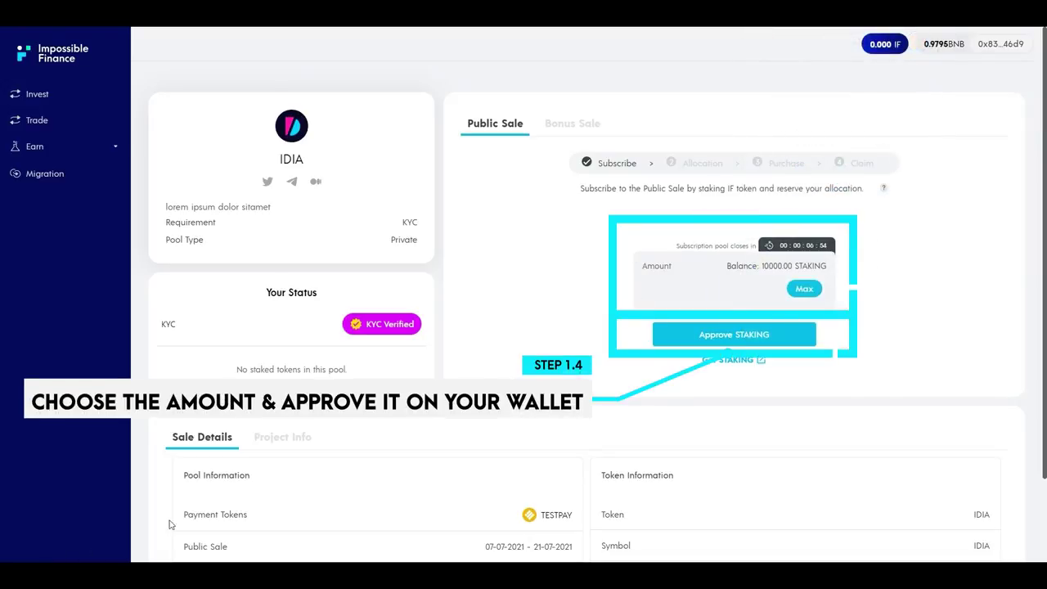
Step: Set the subscription amount to the maximum of 10000 STAKING and approve the token spending in MetaMask
left_click(792, 291)
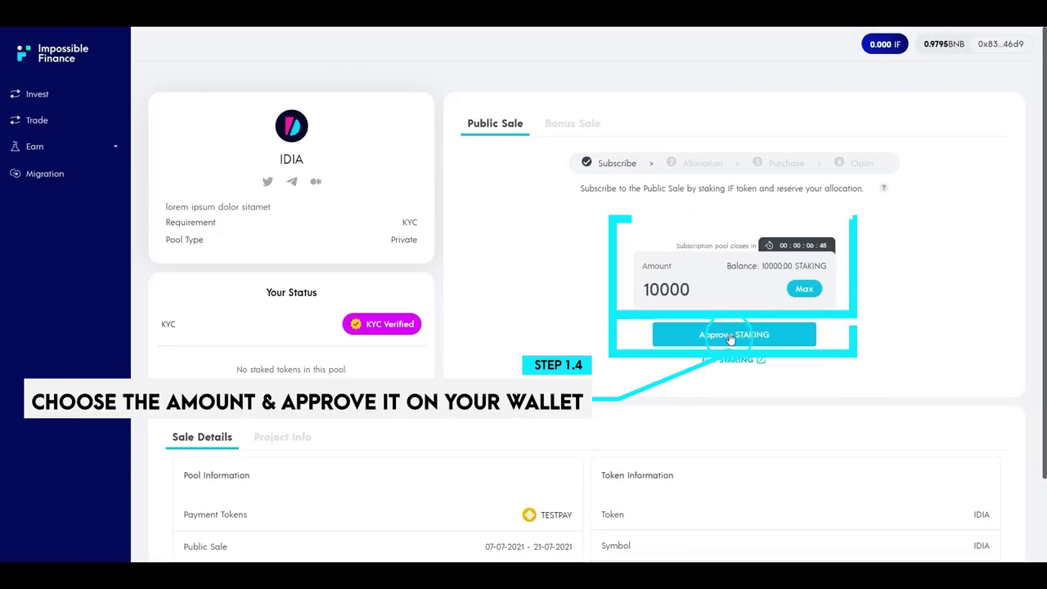
left_click(703, 335)
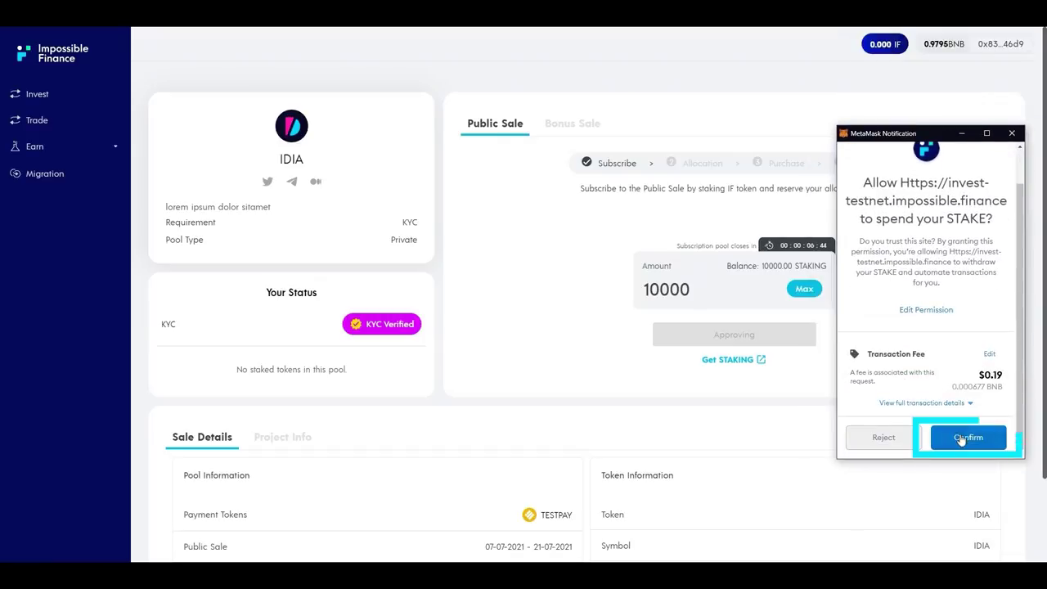
left_click(964, 441)
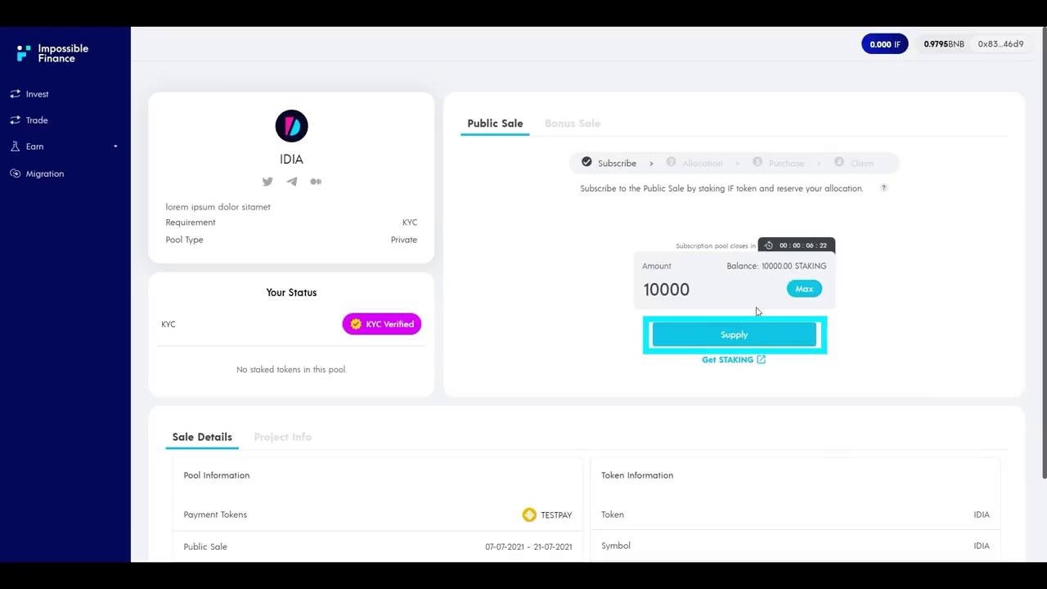
Step: Supply the 10000 STAKING to the Public Sale pool and confirm the transaction in MetaMask
left_click(738, 339)
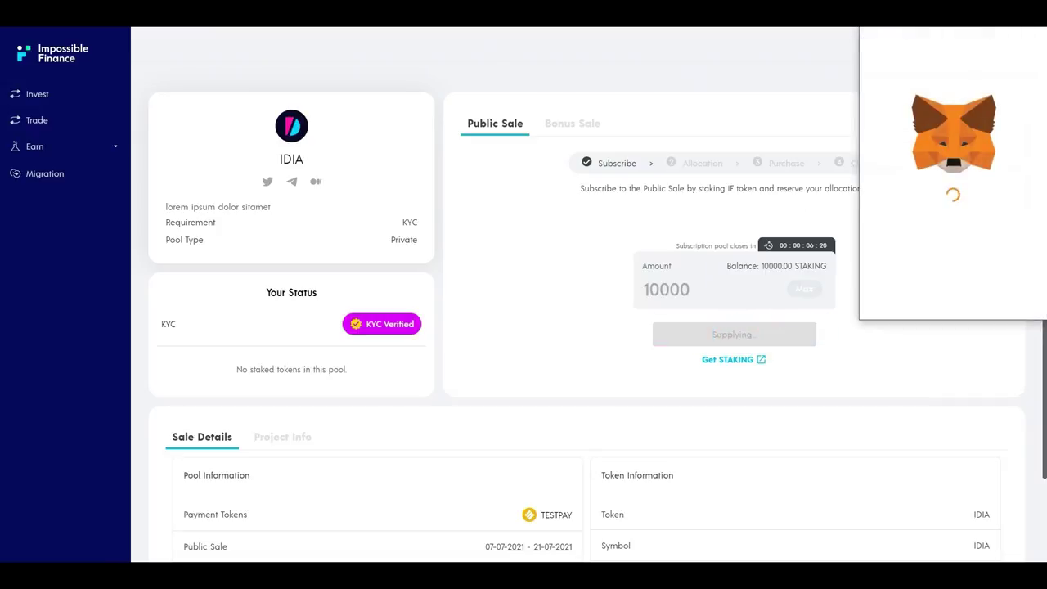
left_click_drag(931, 96, 919, 100)
left_click(977, 402)
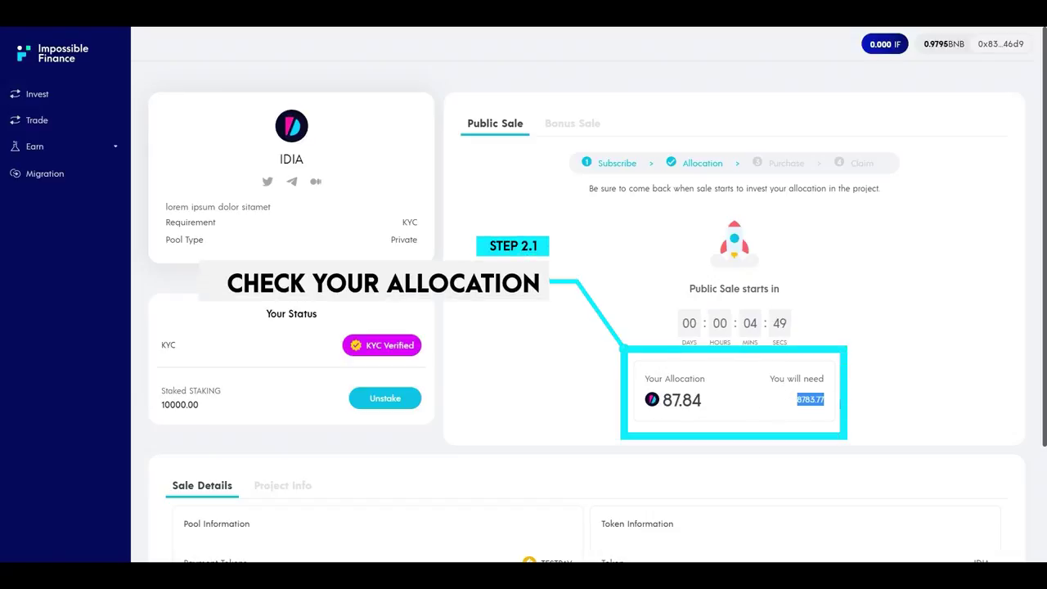
Step: Unstake the full 10000 STAKING from the IDIA pool and confirm the transaction in MetaMask
left_click(651, 362)
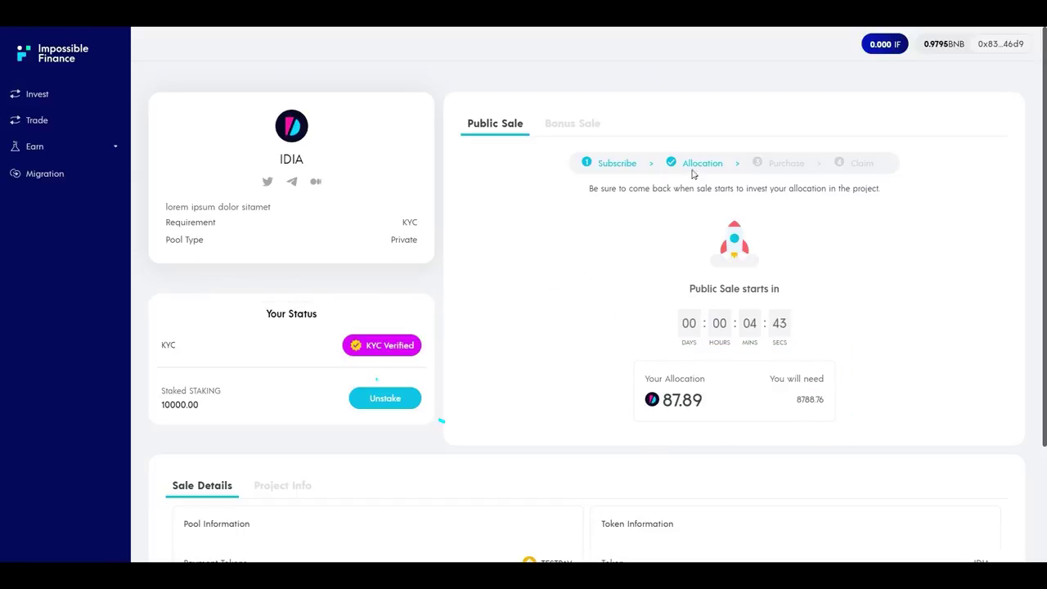
left_click(385, 401)
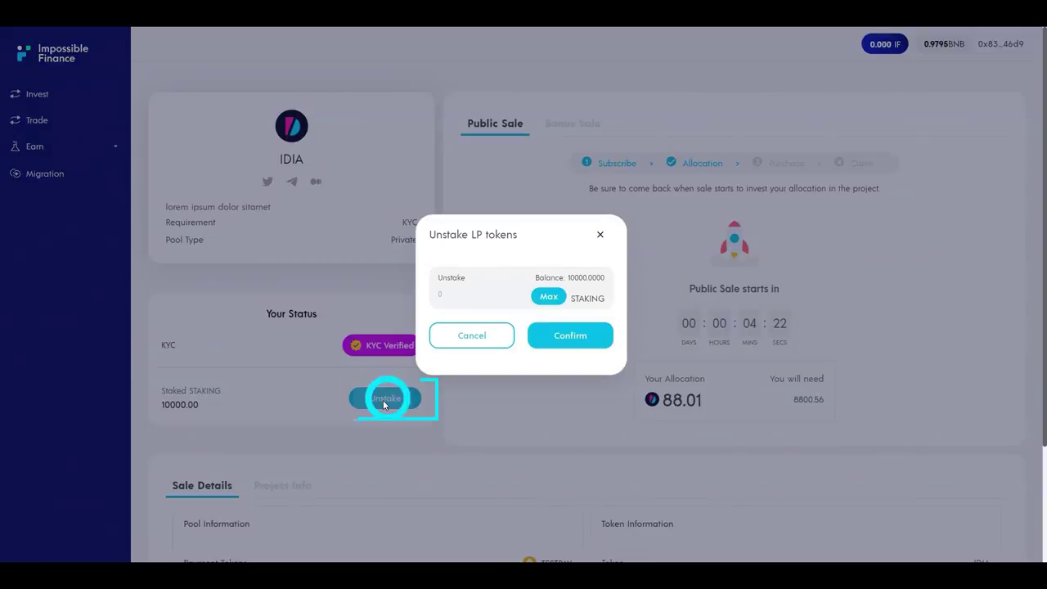
left_click(549, 299)
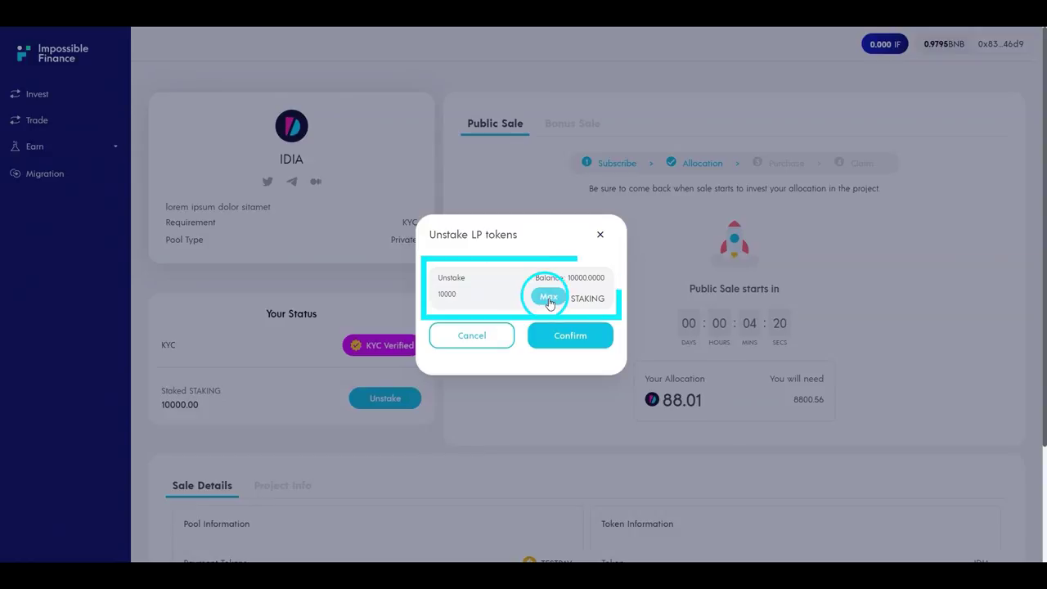
left_click(566, 339)
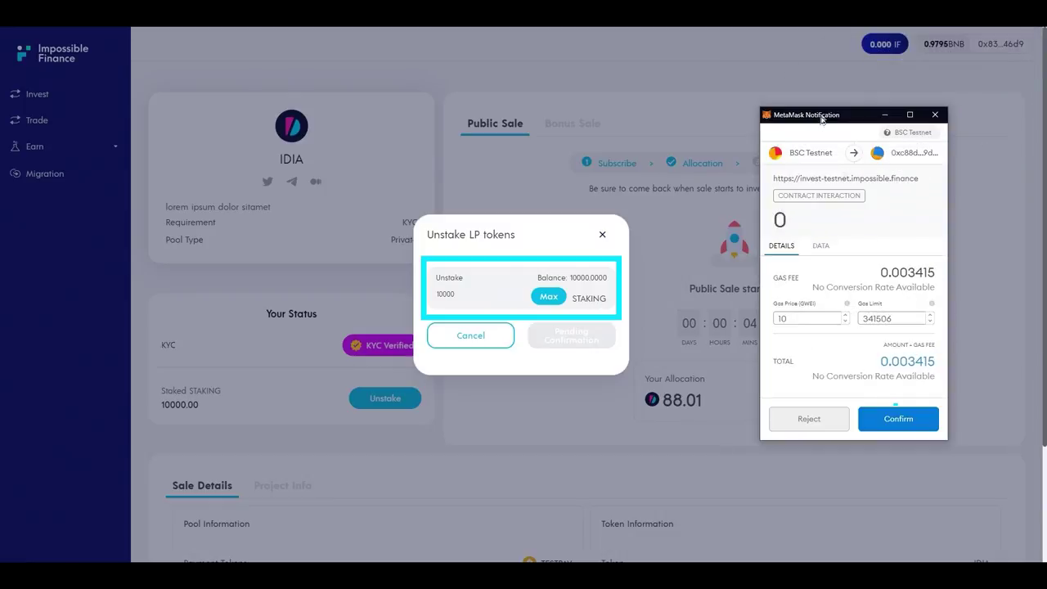
left_click(908, 420)
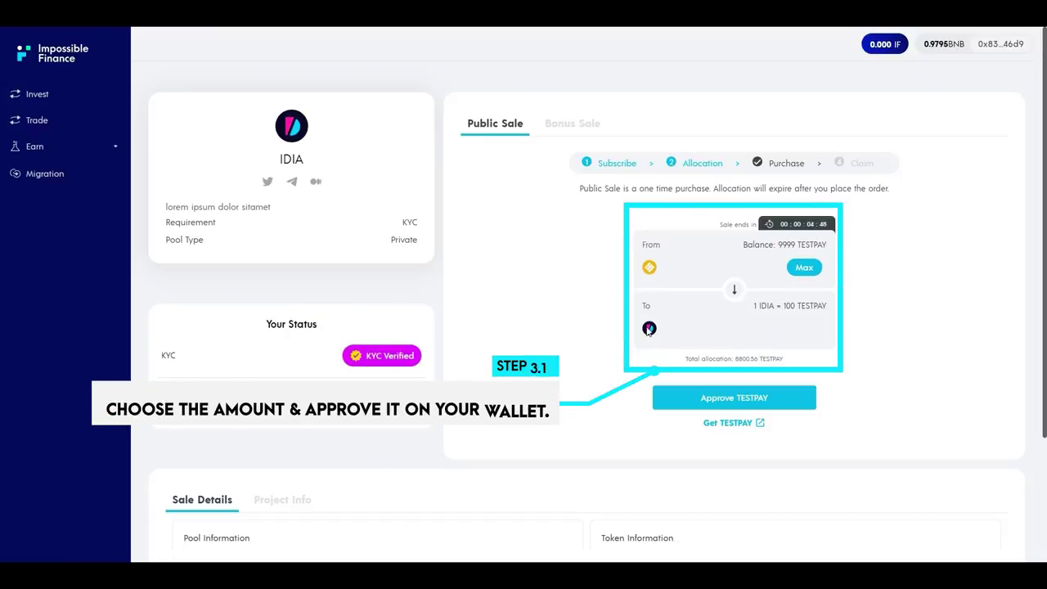
Step: Set the purchase to the maximum of 8800.56 TESTPAY and approve the token spending in MetaMask
left_click(803, 269)
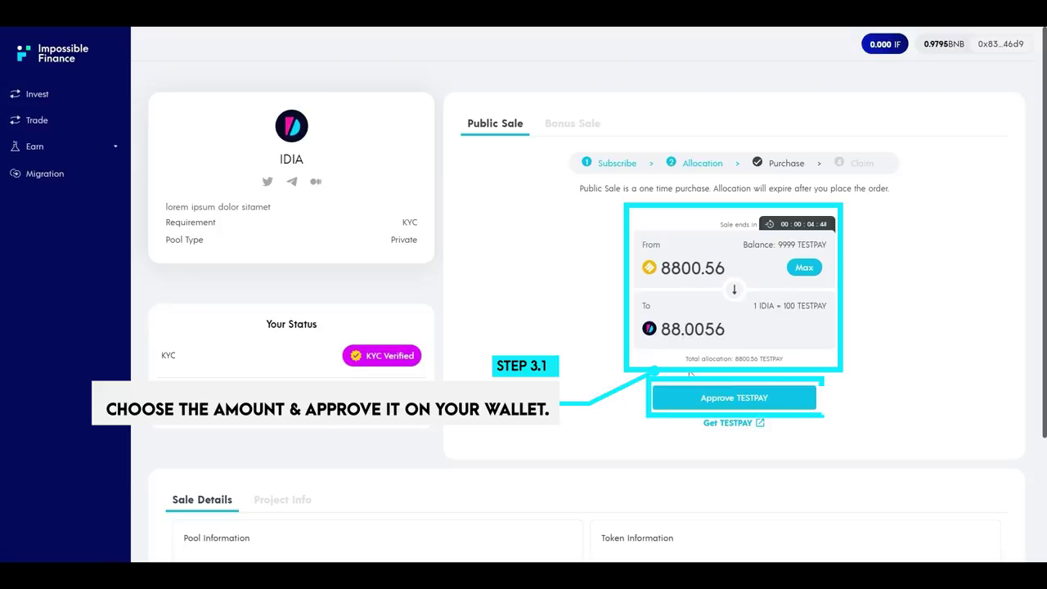
left_click(734, 398)
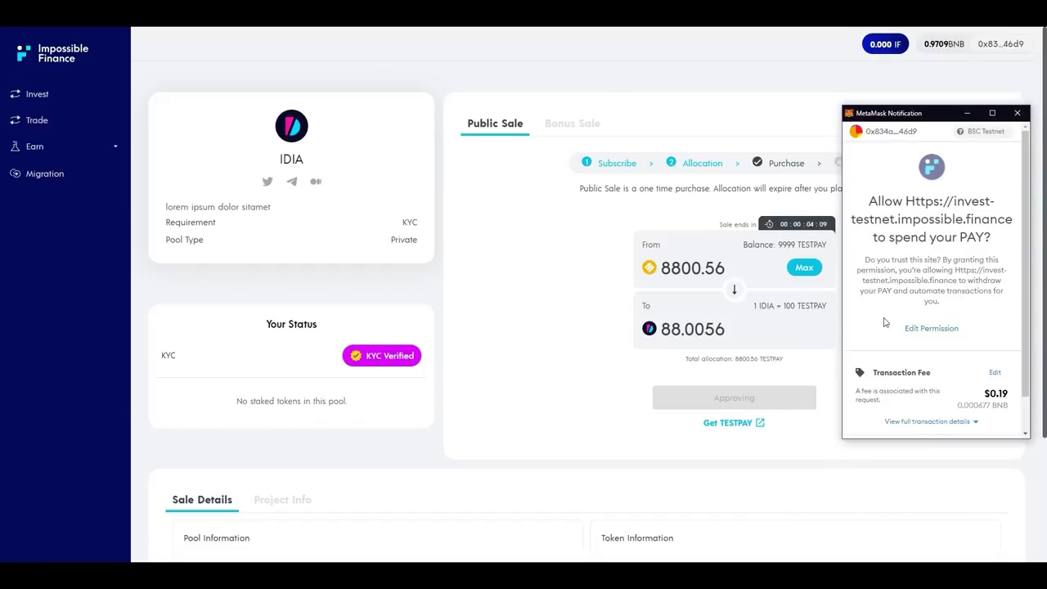
scroll(961, 342, "down", 1)
left_click(981, 420)
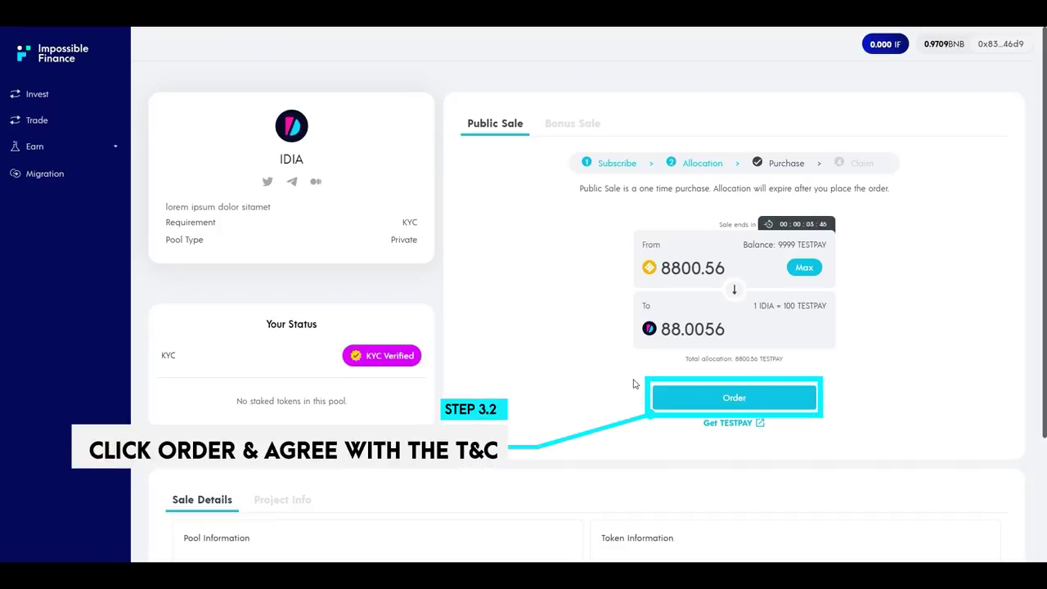
Step: Order 88.0056 IDIA in the Public Sale, agree to the disclaimer and confirm the purchase in MetaMask
left_click(735, 397)
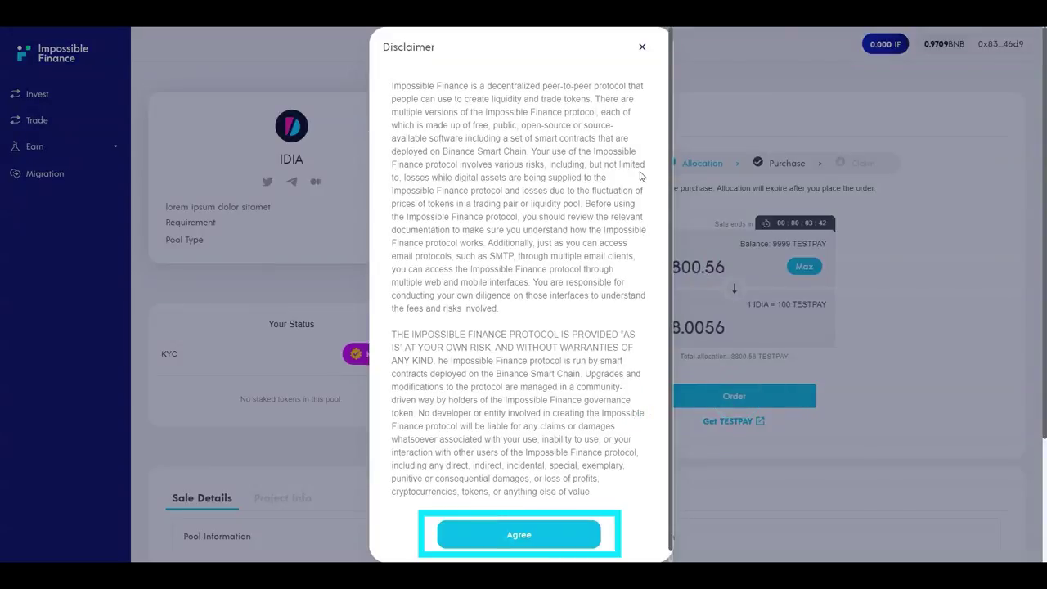
left_click(518, 535)
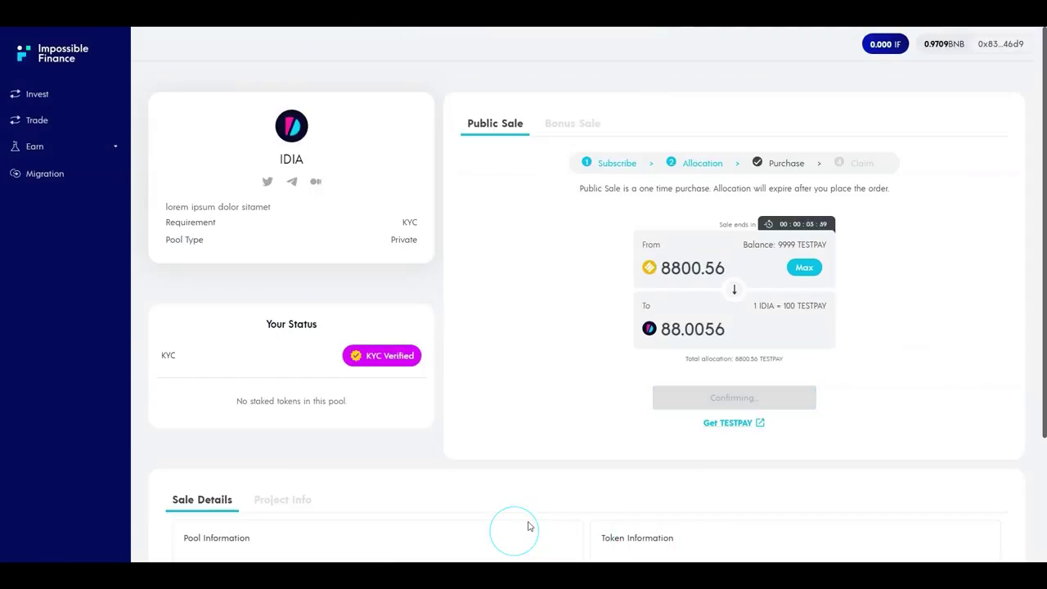
mouse_move(899, 122)
left_mouse_down()
mouse_move(922, 123)
mouse_move(909, 130)
left_mouse_up()
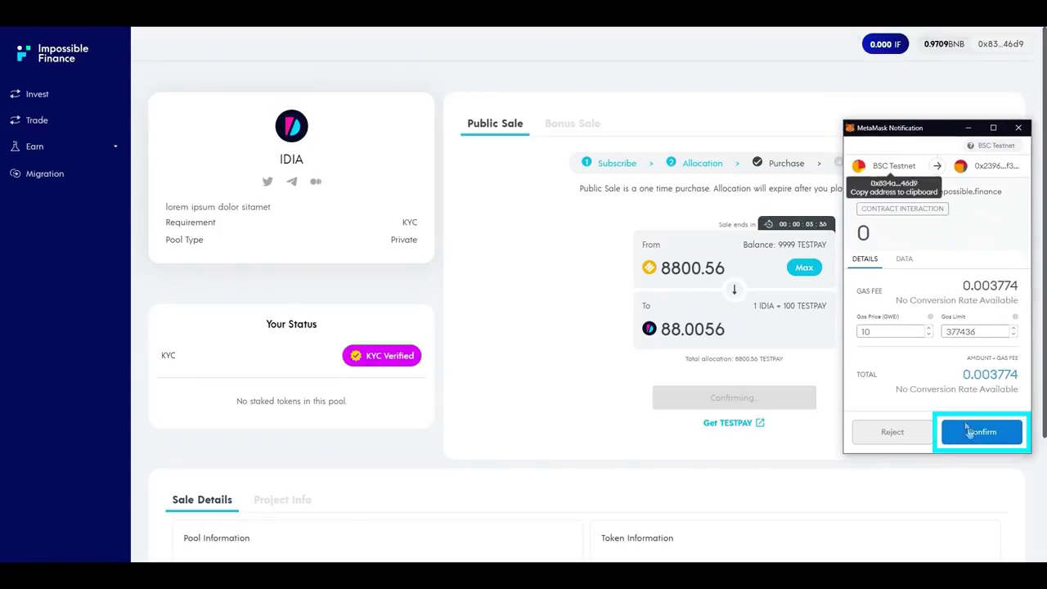
left_click(975, 437)
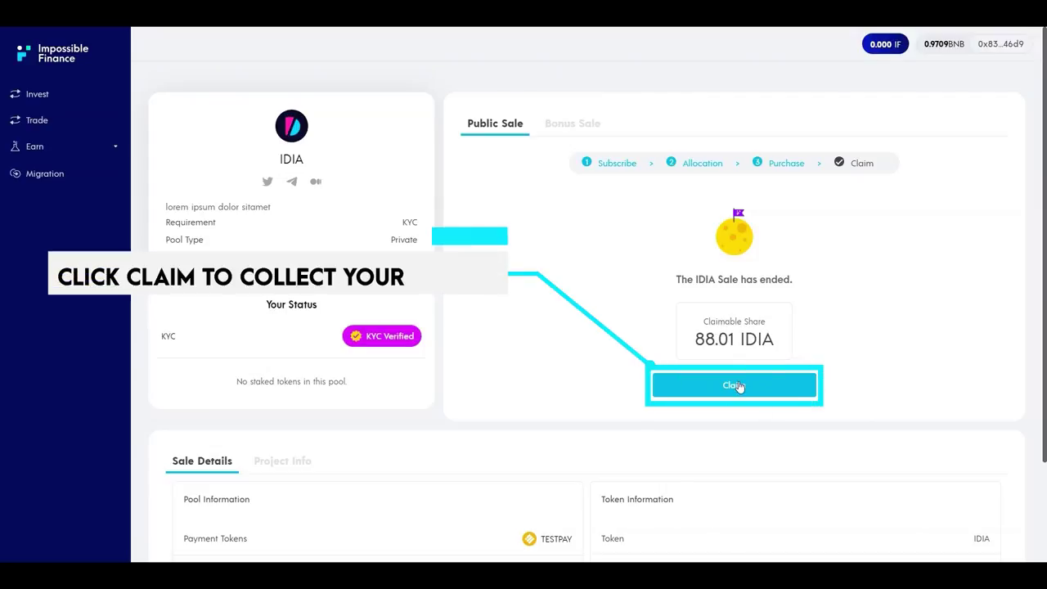
Step: Claim the purchased IDIA share from the ended sale and confirm the transaction in MetaMask
left_click(735, 385)
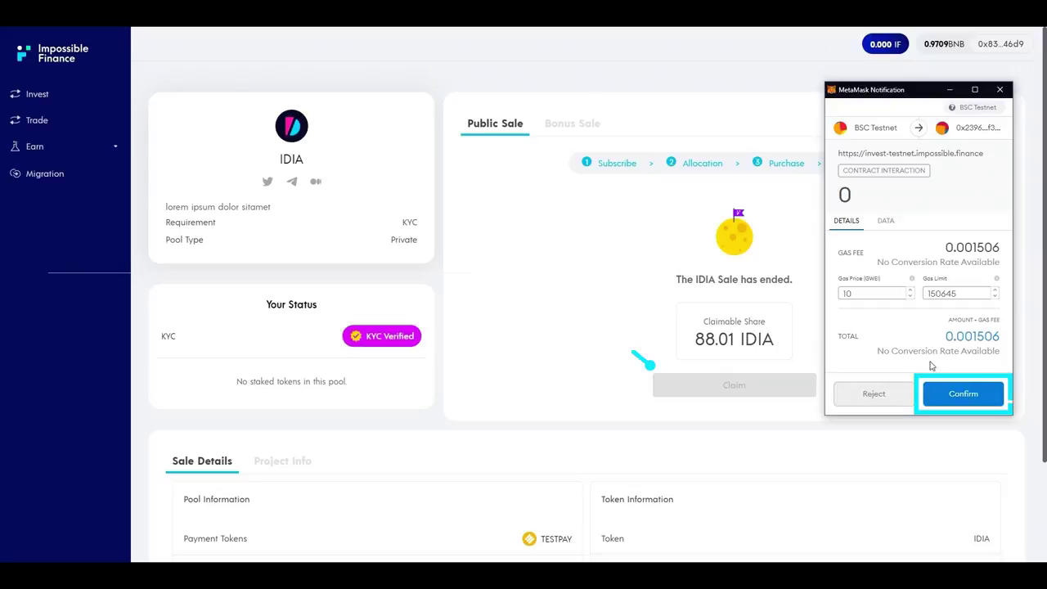
left_click(963, 394)
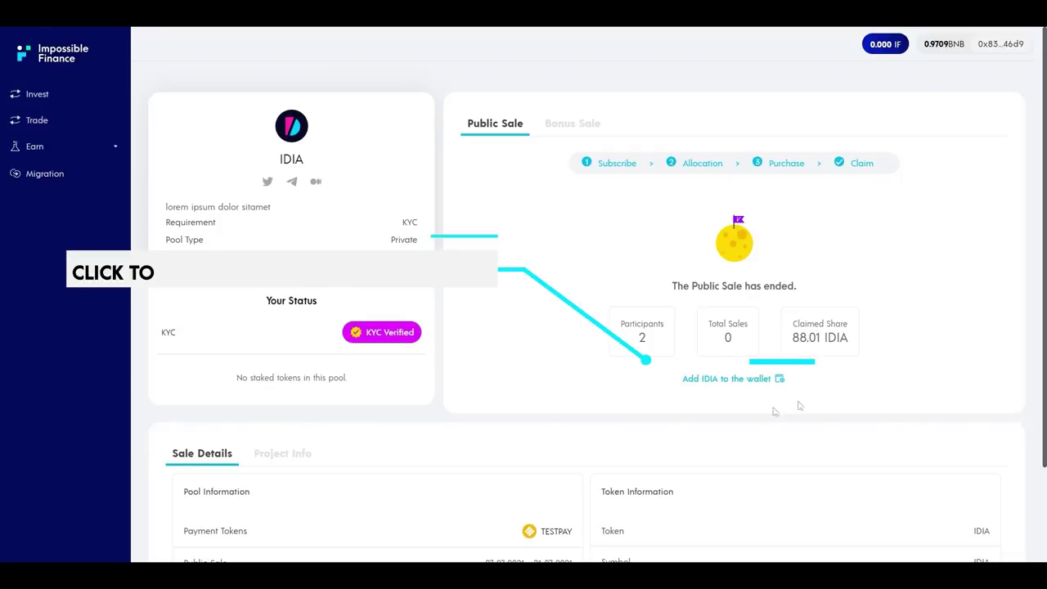
triple_click(800, 331)
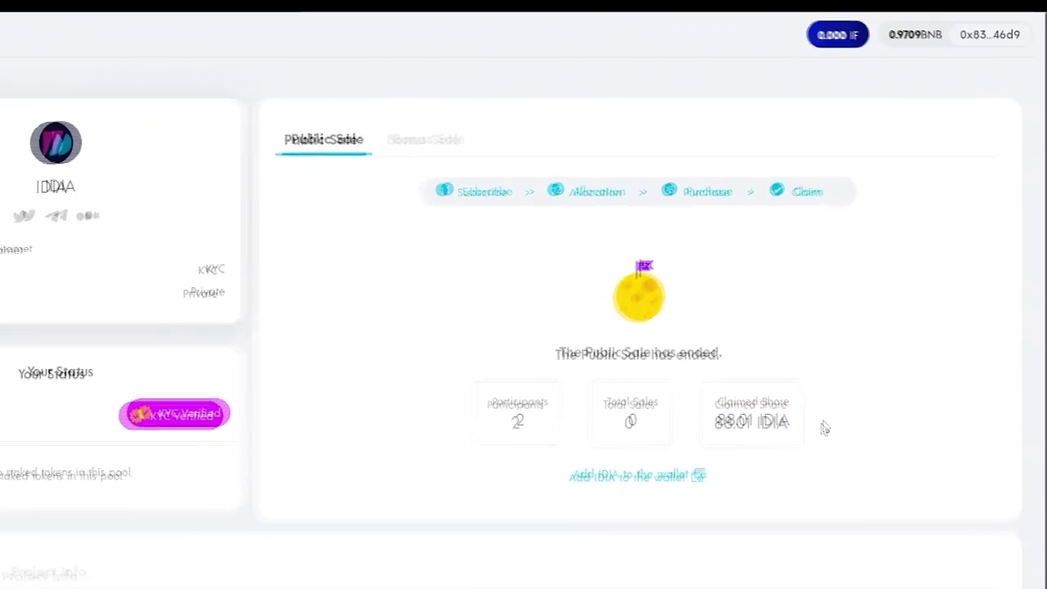
Step: Check the IDIA token balance among the assets in the MetaMask wallet and open its details
left_click(875, 8)
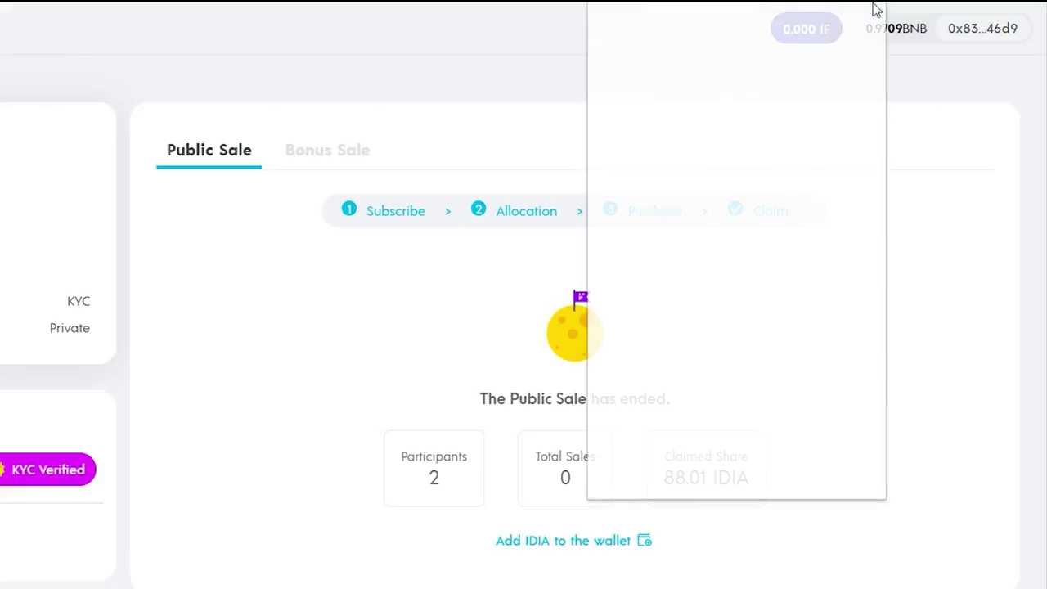
left_click_drag(693, 48, 743, 271)
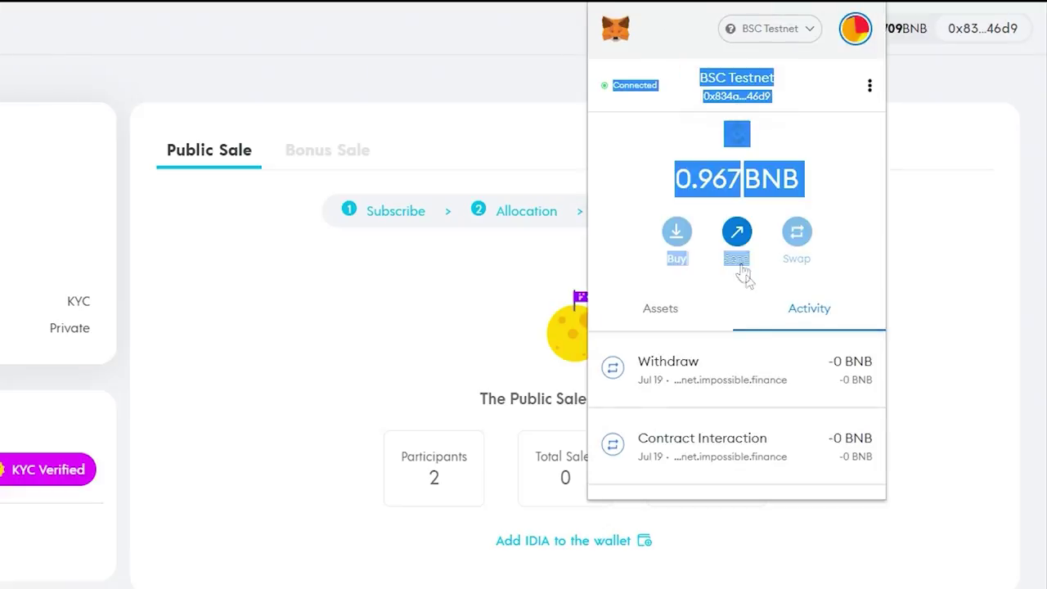
left_click(861, 187)
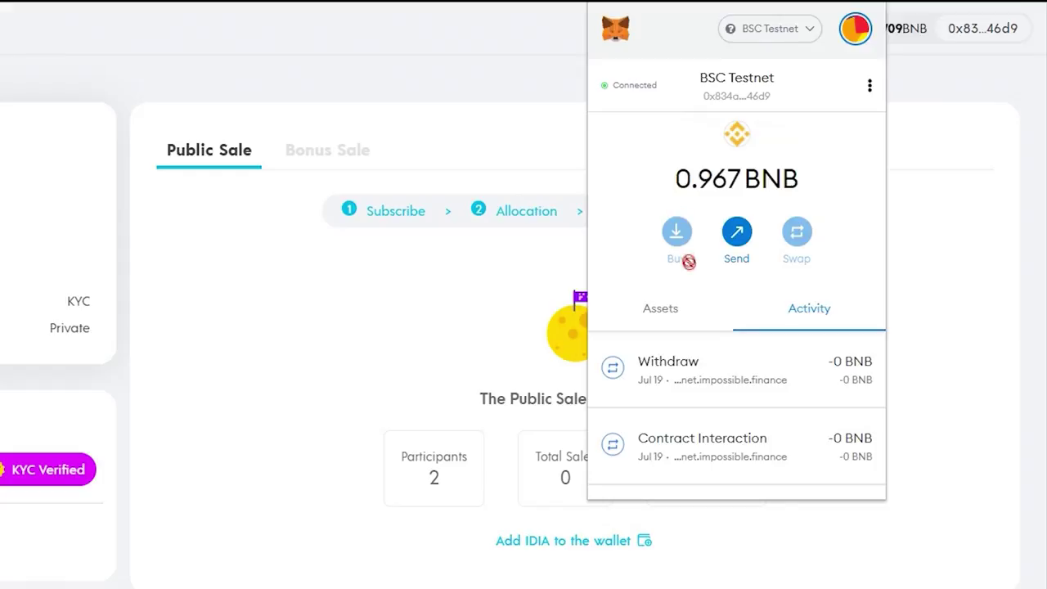
scroll(692, 294, "down", 5)
scroll(694, 304, "up", 5)
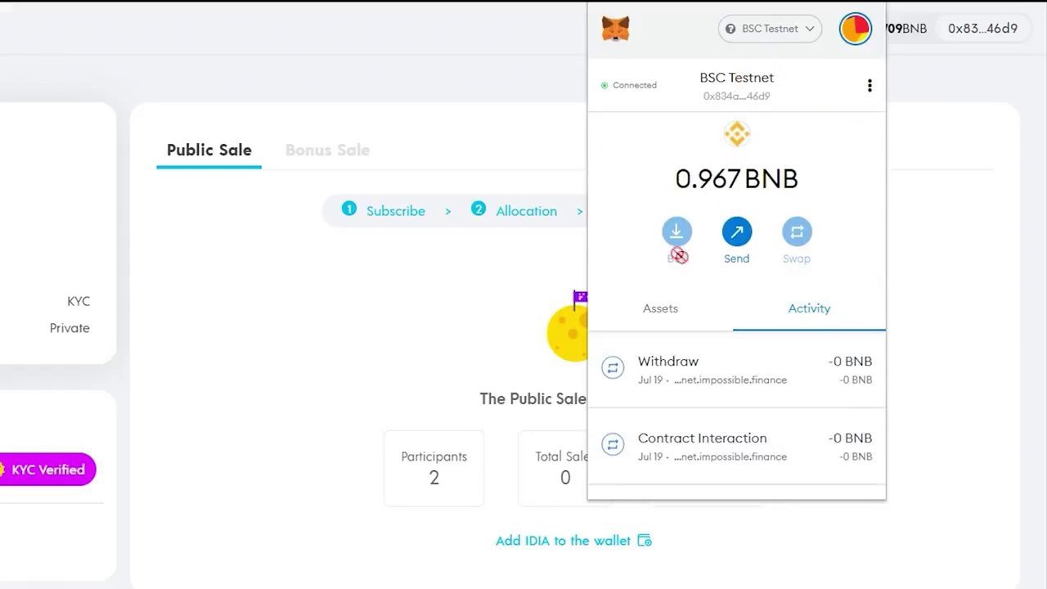
left_click(655, 311)
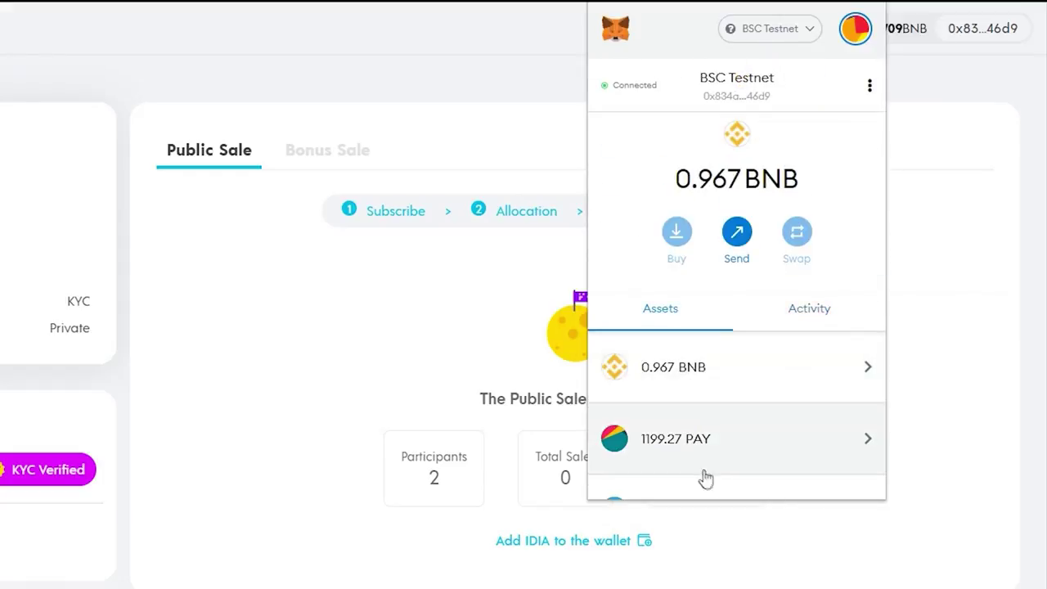
scroll(713, 425, "down", 1)
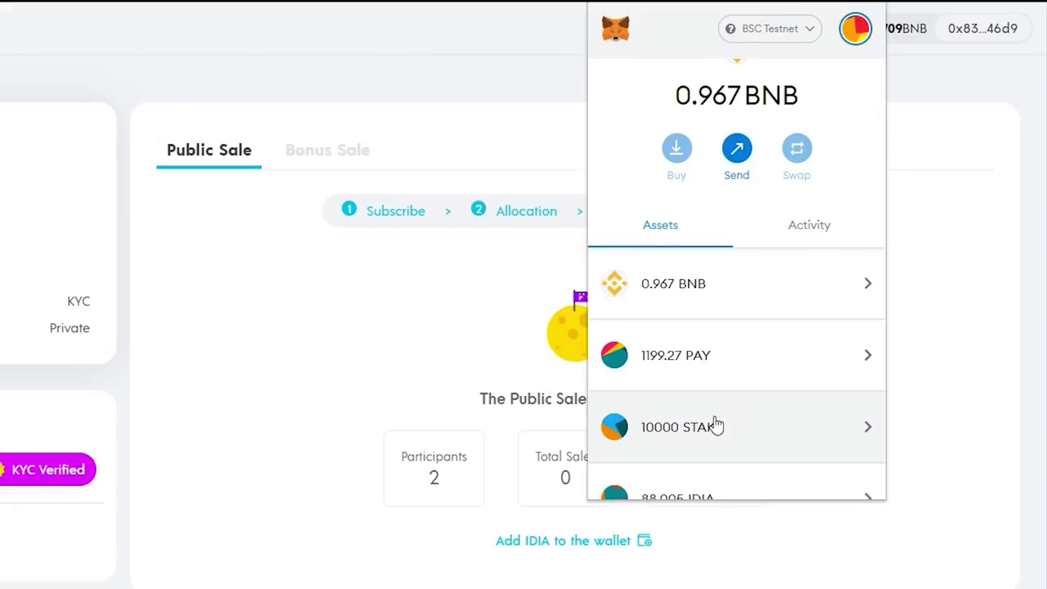
scroll(716, 426, "down", 1)
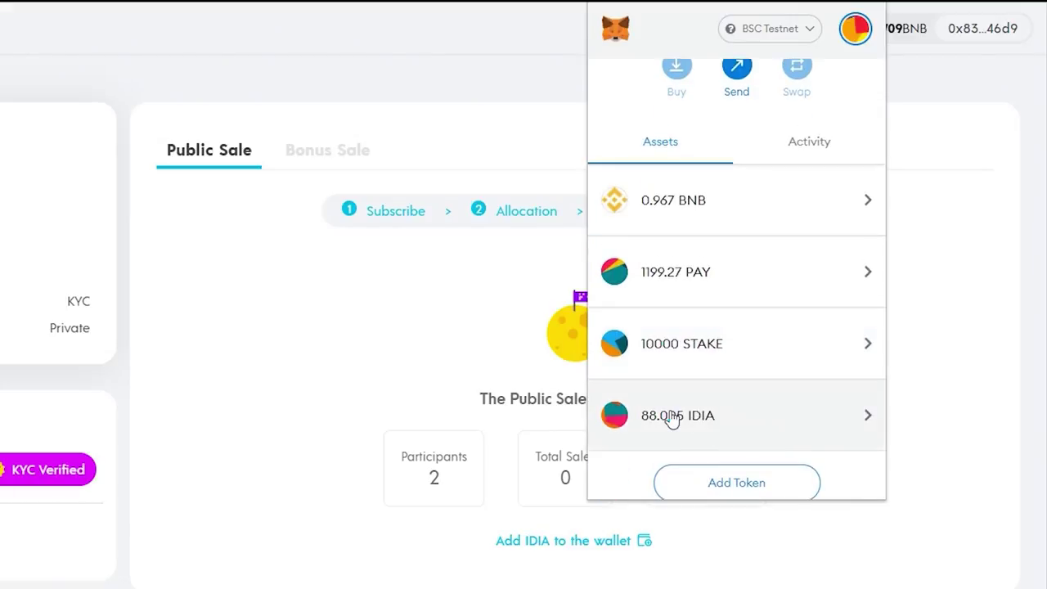
left_click(671, 419)
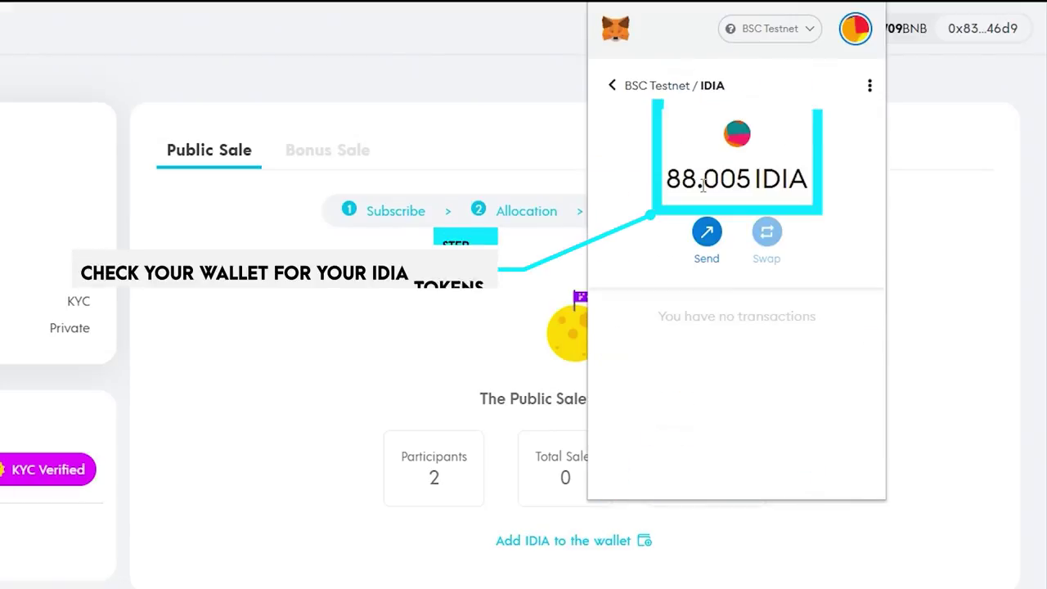